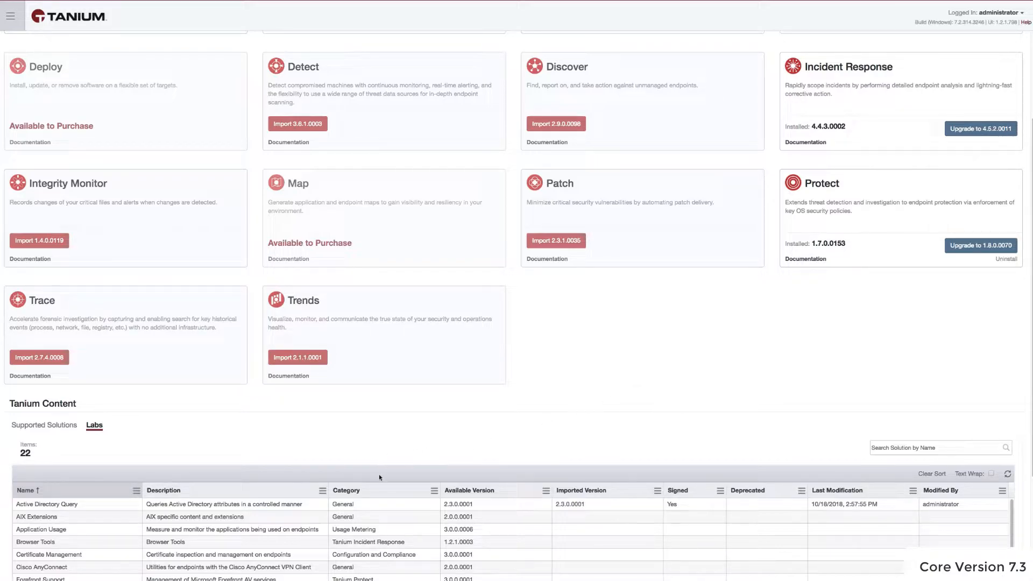
Load the saved question "AD Query - All Windows" from the authoring section to get its results
{"action": "left_click", "coordinate": [378, 506]}
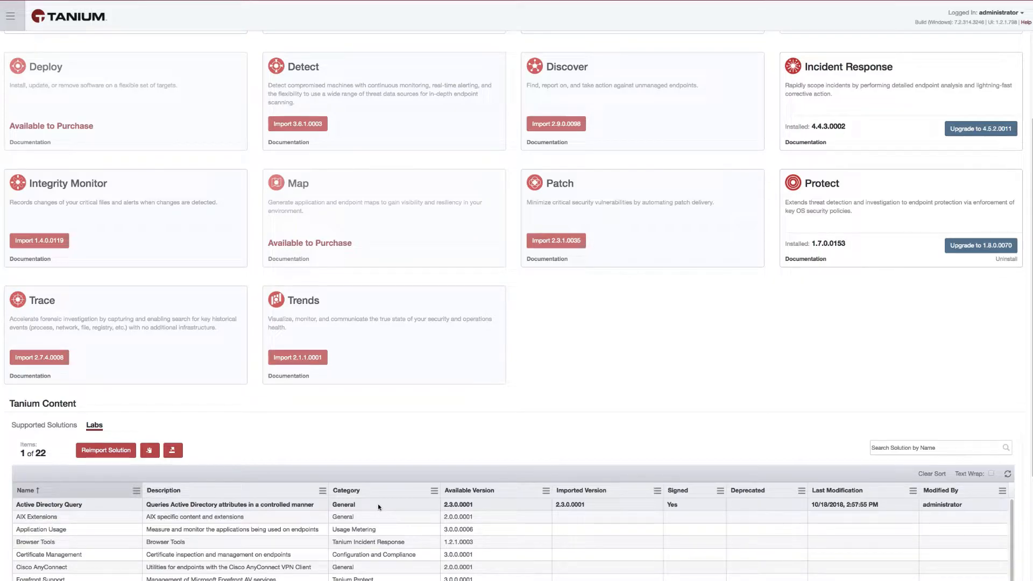
{"action": "left_click", "coordinate": [11, 16]}
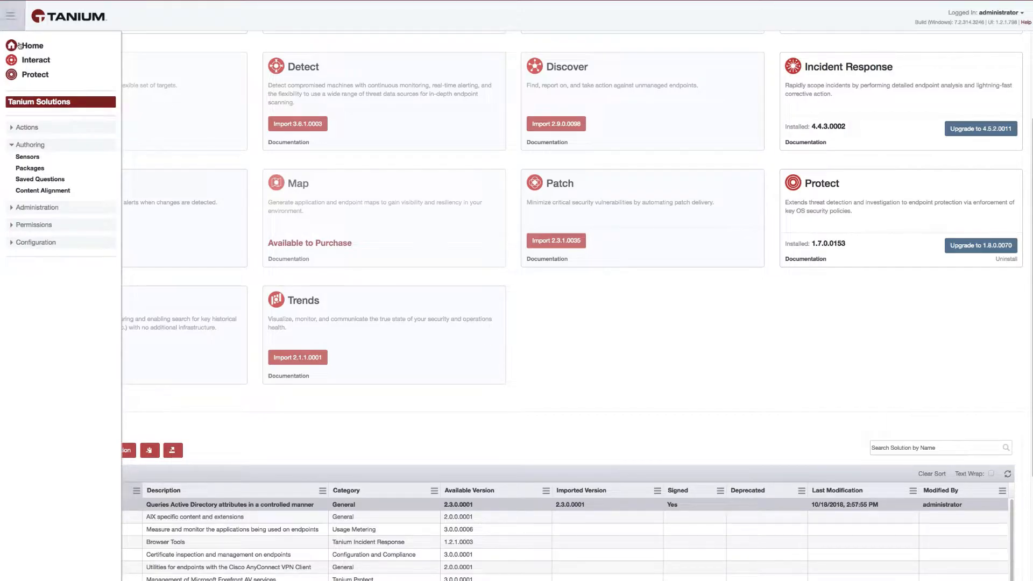
{"action": "left_click", "coordinate": [33, 179]}
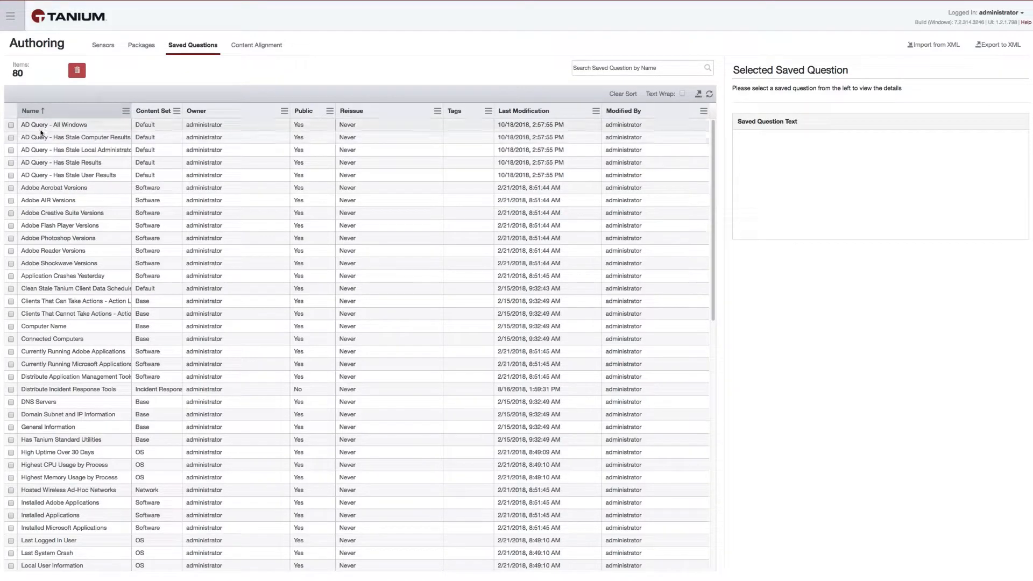
{"action": "left_click", "coordinate": [11, 125]}
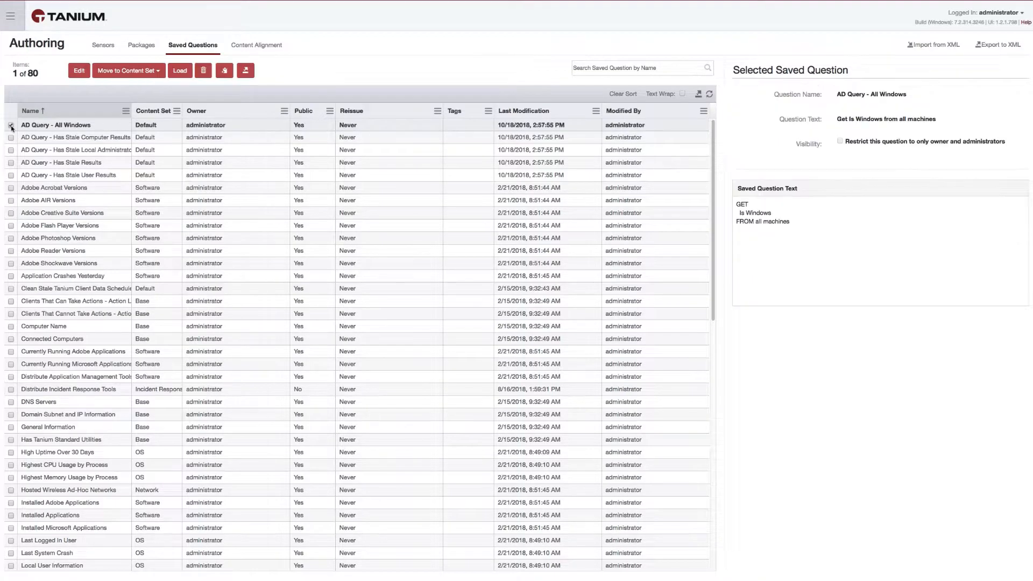
{"action": "left_click", "coordinate": [180, 71]}
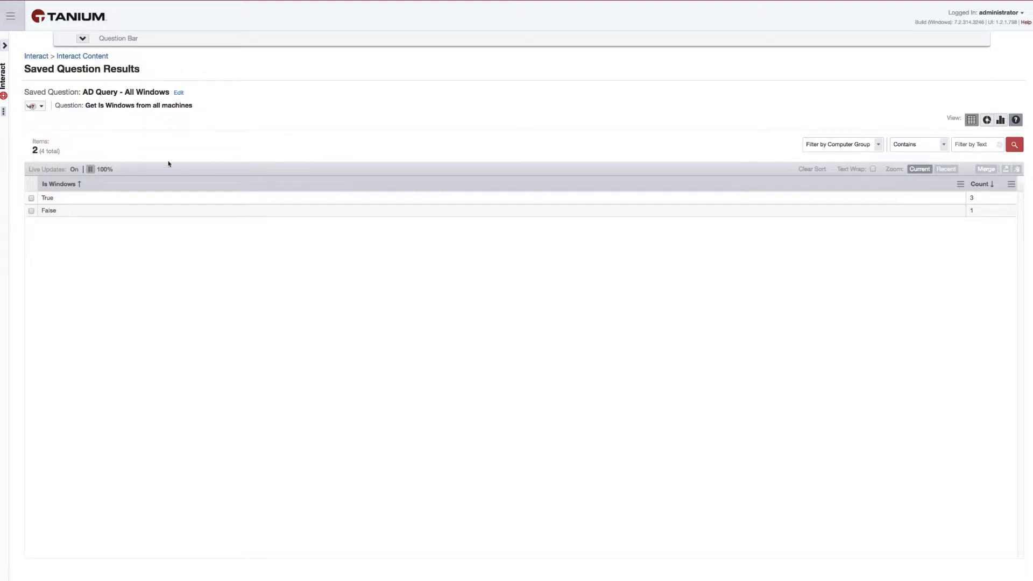
Start deploying the Collect Active Directory Info package to the machines whose Is Windows result is True
{"action": "left_click", "coordinate": [31, 198]}
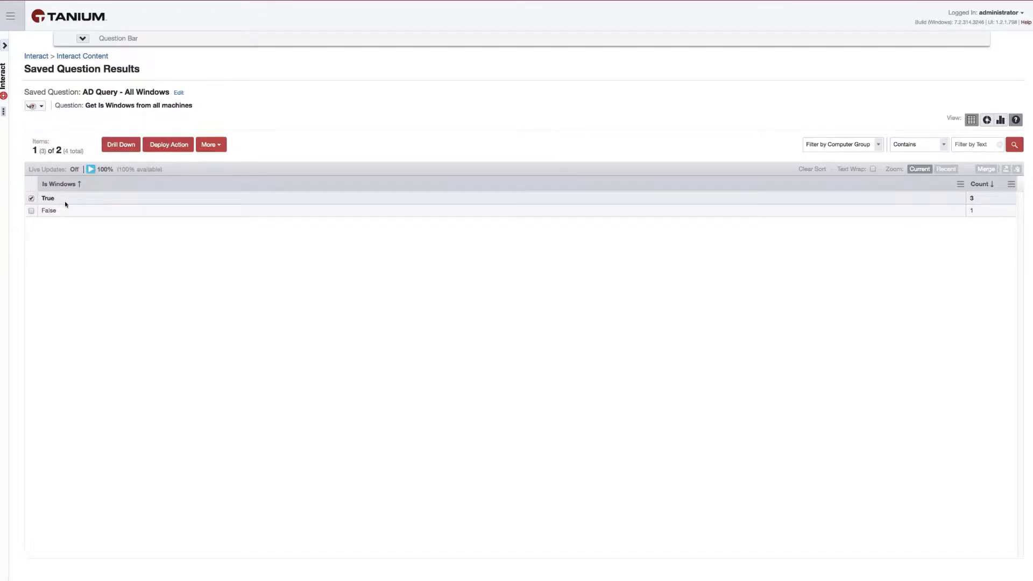
{"action": "left_click", "coordinate": [162, 146]}
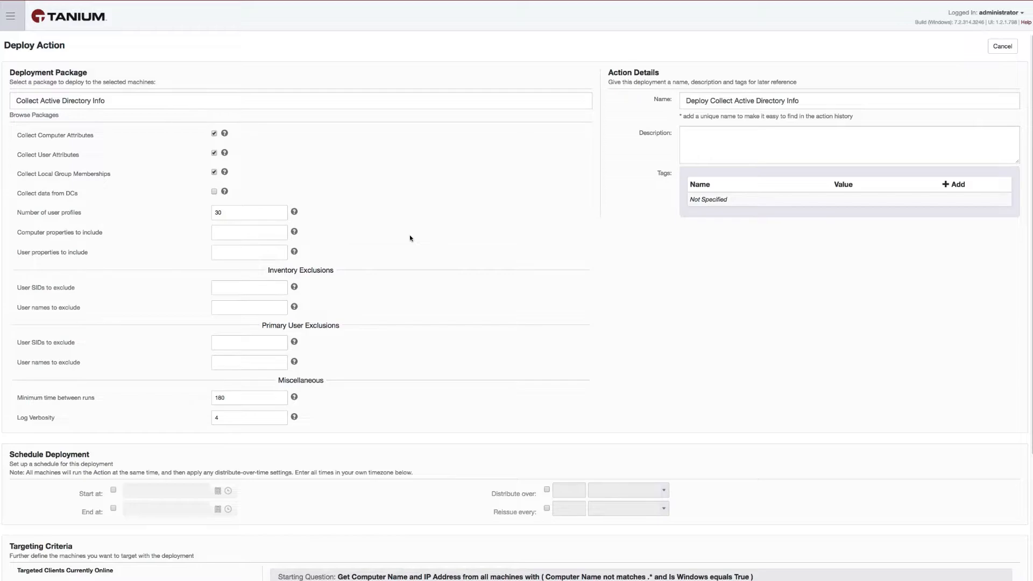
Schedule the deployment to distribute over 3 hours and reissue every 4 hours
{"action": "scroll", "coordinate": [515, 300], "scroll_direction": "down", "scroll_amount": 5}
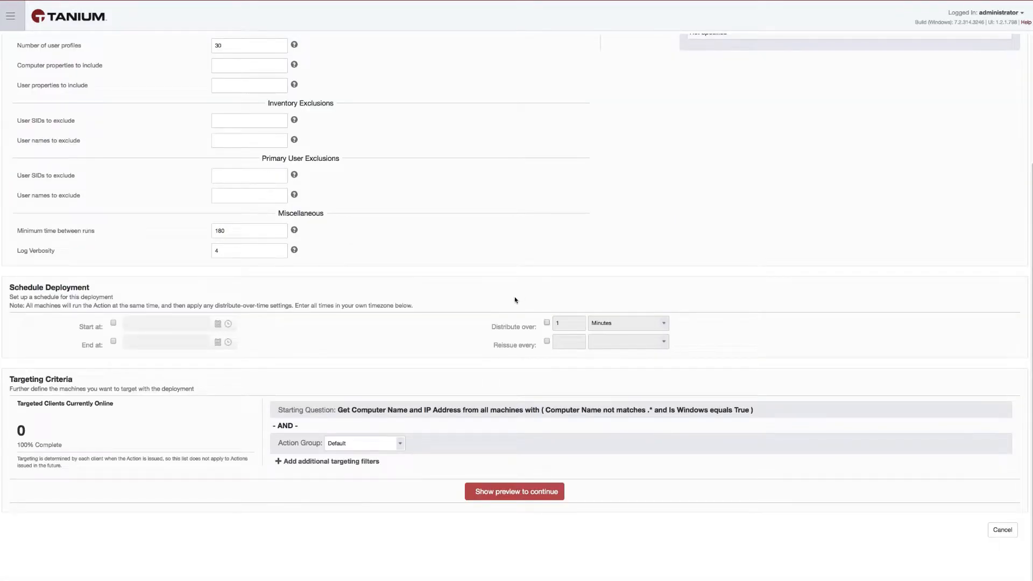
{"action": "left_click", "coordinate": [547, 323]}
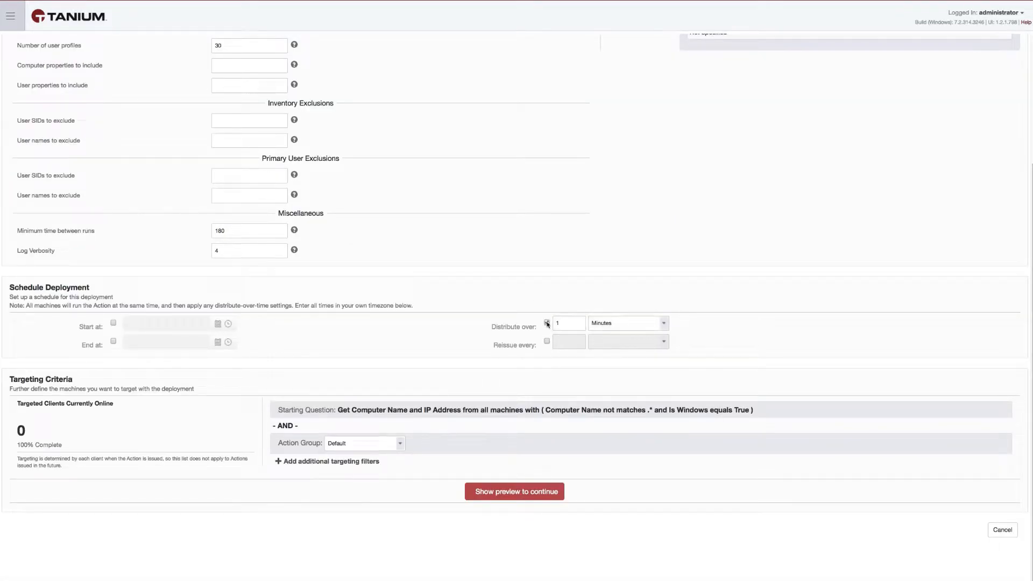
{"action": "double_click", "coordinate": [560, 324]}
{"action": "type", "text": "3"}
{"action": "left_click", "coordinate": [596, 325]}
{"action": "left_click", "coordinate": [598, 331]}
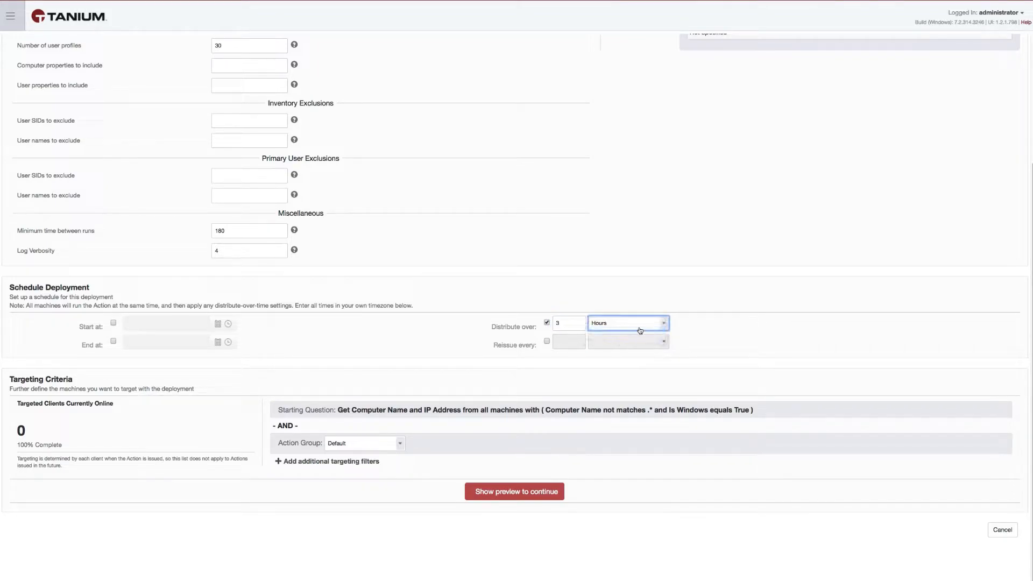
{"action": "left_click", "coordinate": [547, 341]}
{"action": "double_click", "coordinate": [557, 342]}
{"action": "type", "text": "4"}
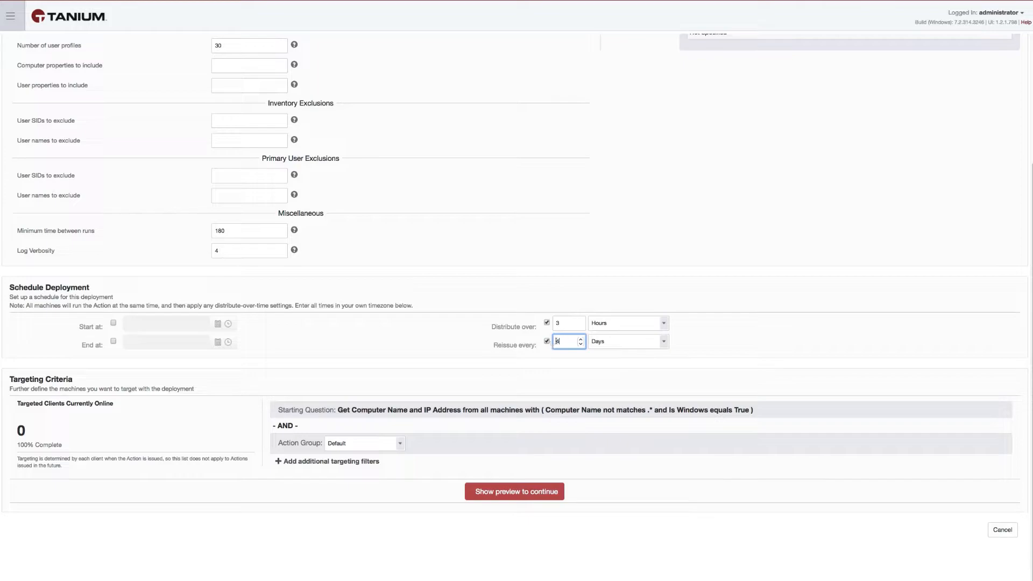
{"action": "left_click", "coordinate": [650, 342]}
{"action": "left_click", "coordinate": [650, 334]}
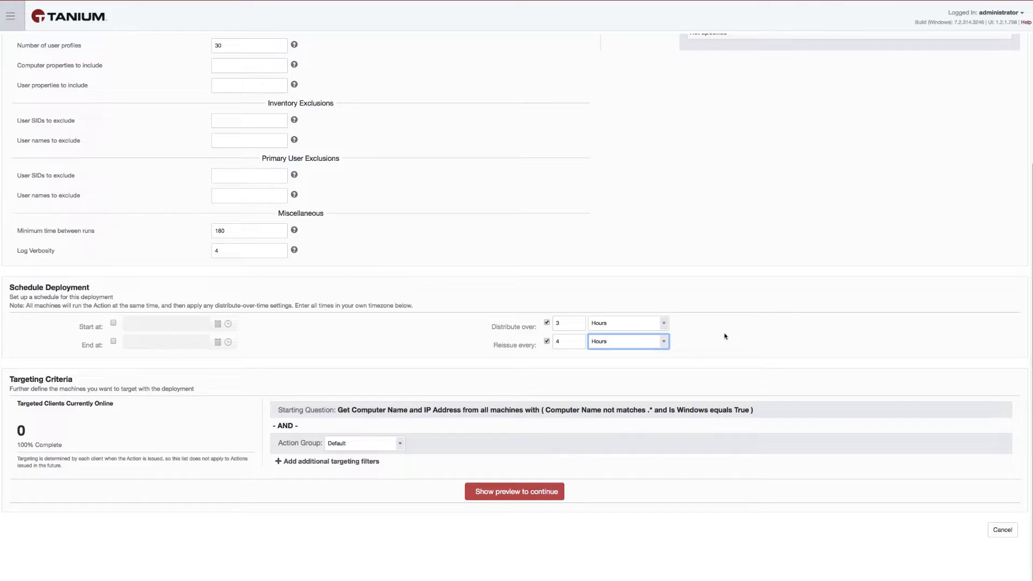
Target the All Computers action group and show the preview of targeted machines
{"action": "left_click", "coordinate": [399, 444]}
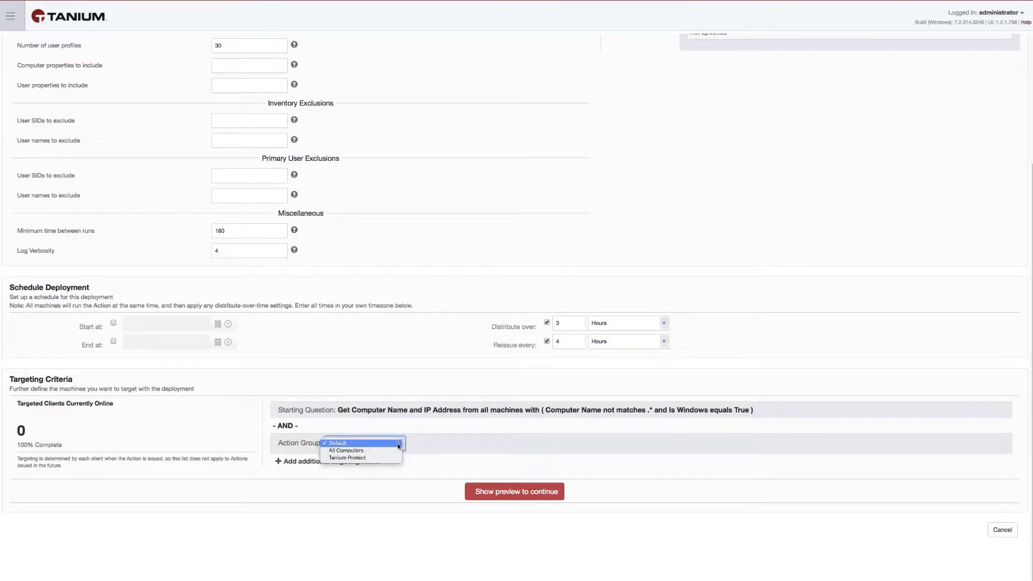
{"action": "left_click", "coordinate": [390, 450]}
{"action": "left_click", "coordinate": [519, 491]}
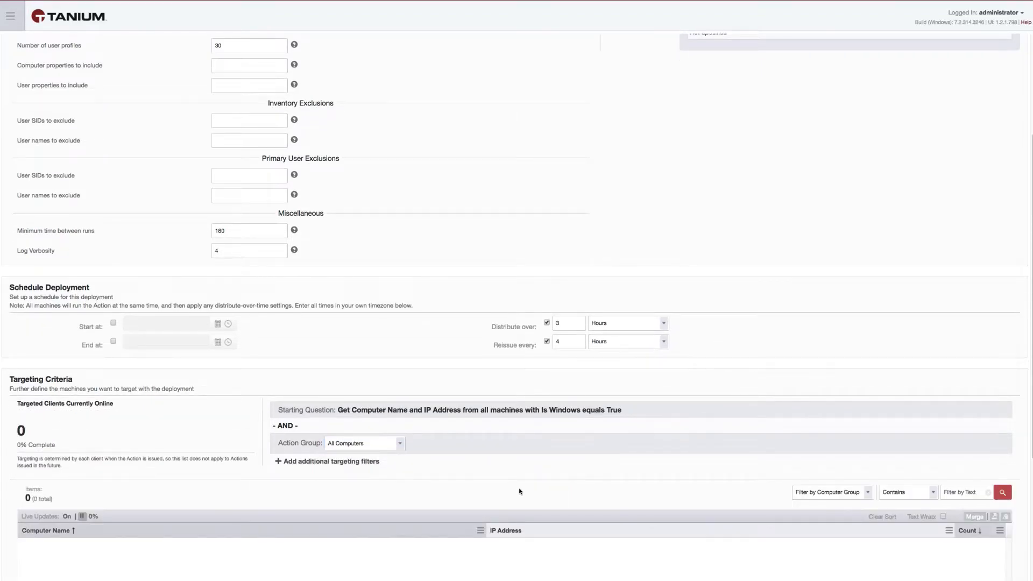
Deploy the action and authorize it with the account password
{"action": "scroll", "coordinate": [649, 467], "scroll_direction": "down", "scroll_amount": 4}
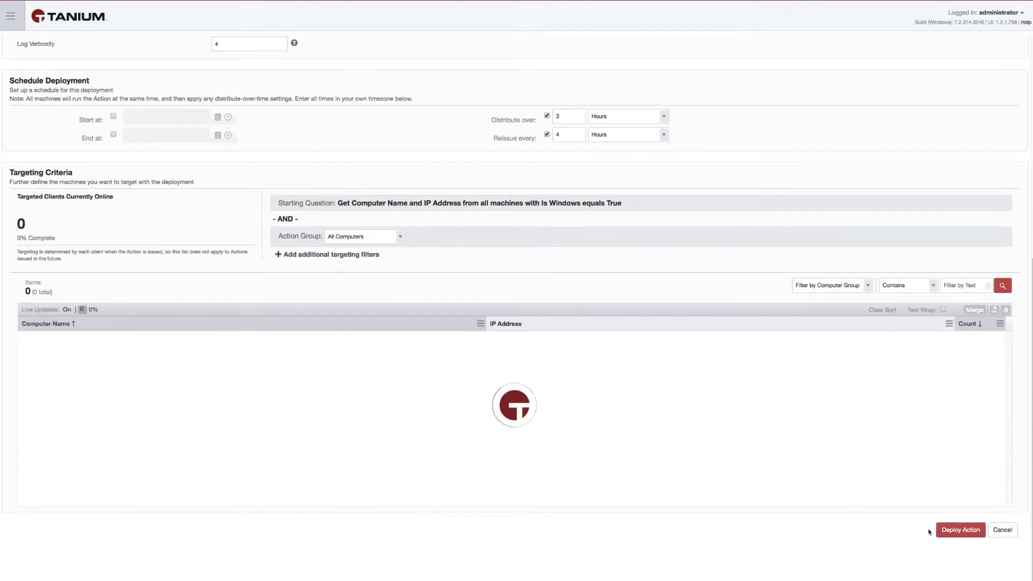
{"action": "left_click", "coordinate": [960, 530]}
{"action": "type", "text": "•••••••"}
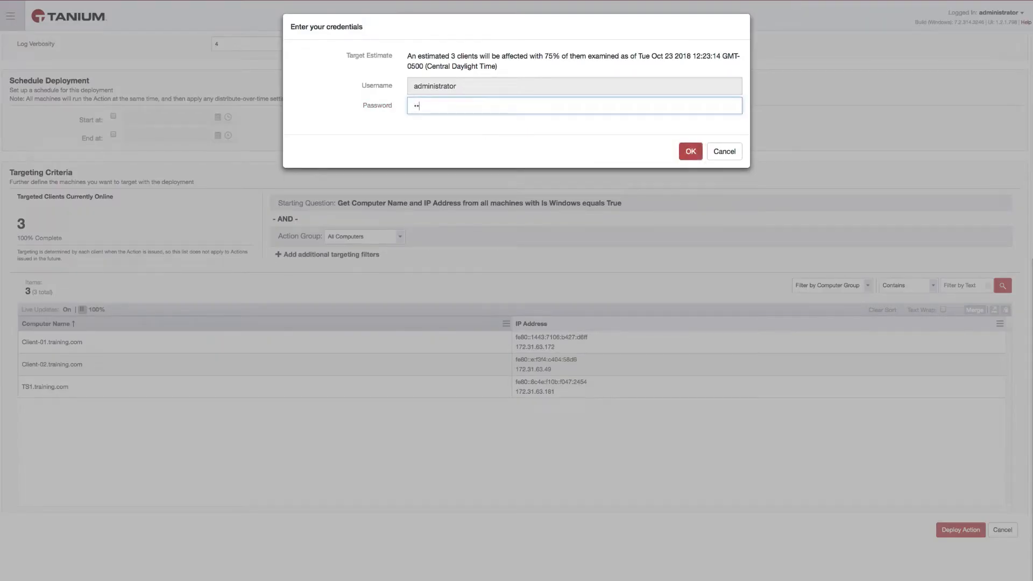
{"action": "type", "text": "•••••••••••"}
{"action": "key", "text": "Return"}
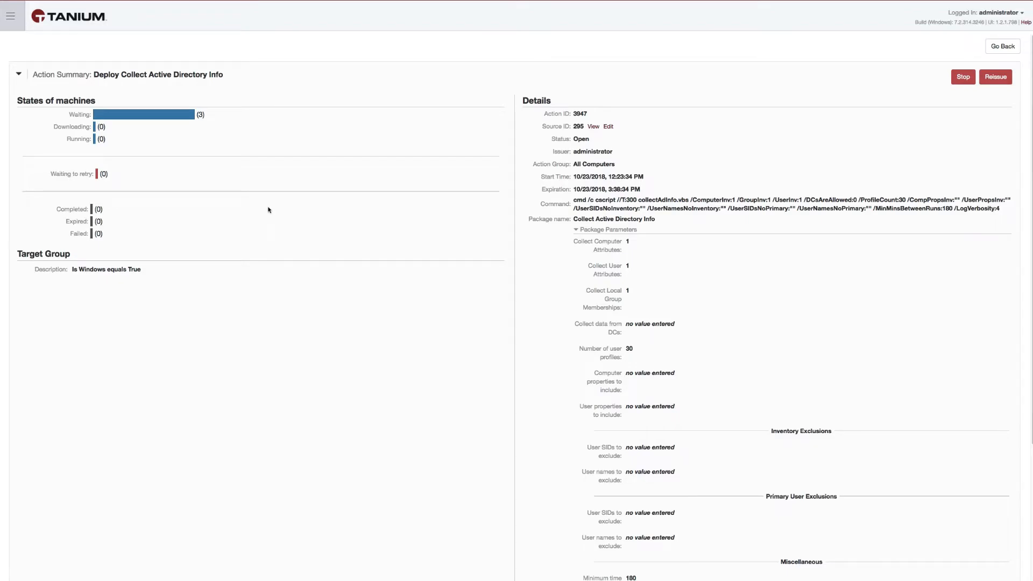
Return to the home page and ask the question "get ad query - has stale results"
{"action": "scroll", "coordinate": [283, 209], "scroll_direction": "down", "scroll_amount": 5}
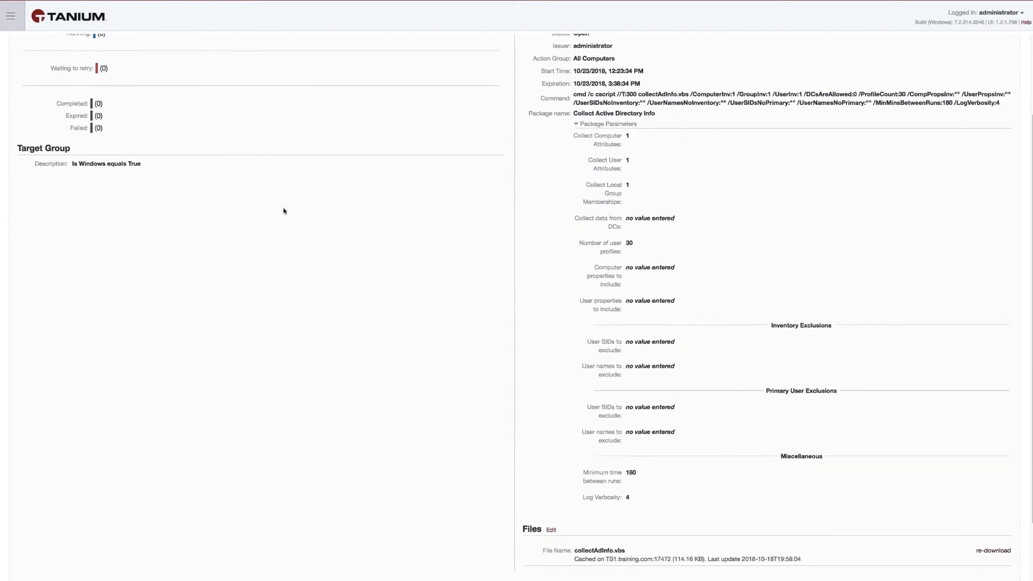
{"action": "scroll", "coordinate": [690, 220], "scroll_direction": "up", "scroll_amount": 3}
{"action": "scroll", "coordinate": [690, 220], "scroll_direction": "up", "scroll_amount": 3}
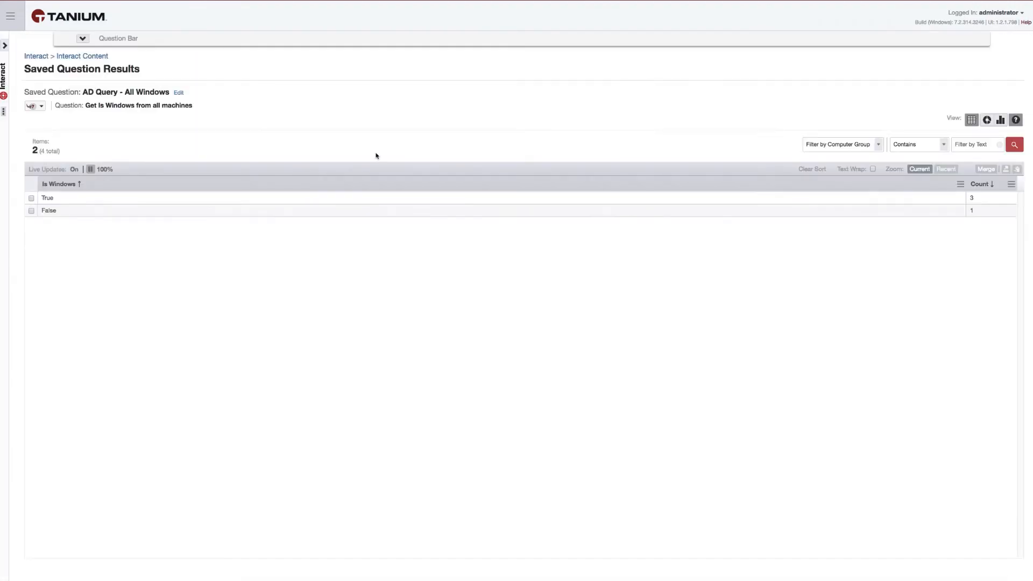
{"action": "left_click", "coordinate": [2, 27]}
{"action": "left_click", "coordinate": [28, 44]}
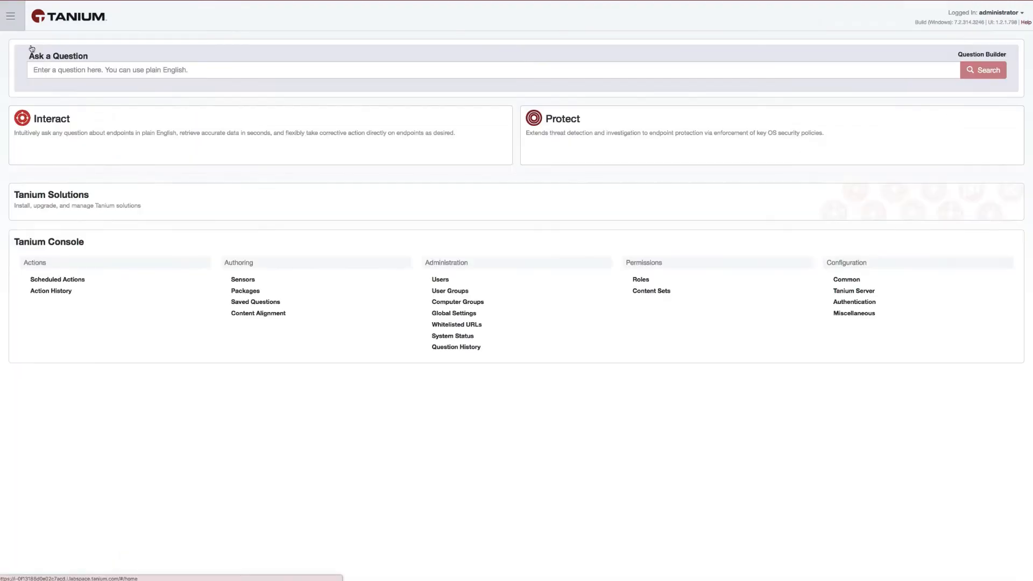
{"action": "left_click", "coordinate": [86, 72]}
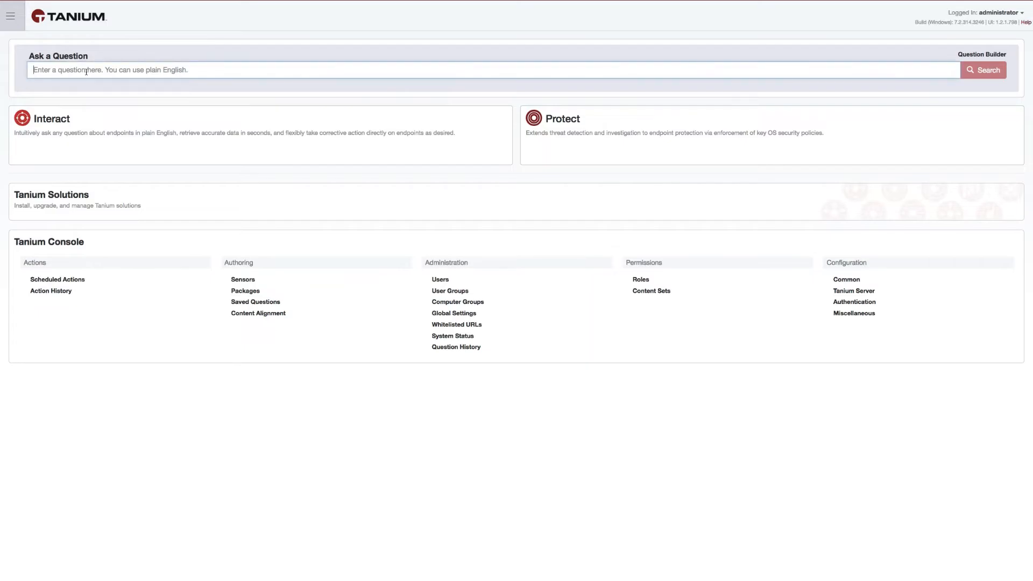
{"action": "type", "text": "get"}
{"action": "type", "text": " o"}
{"action": "type", "text": "d qu"}
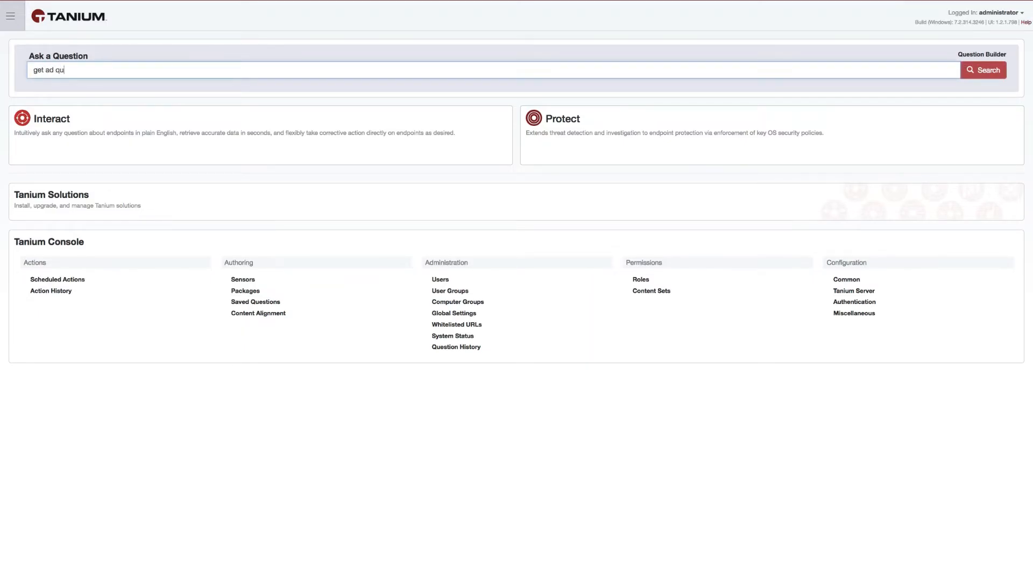
{"action": "type", "text": "ery - has stale results"}
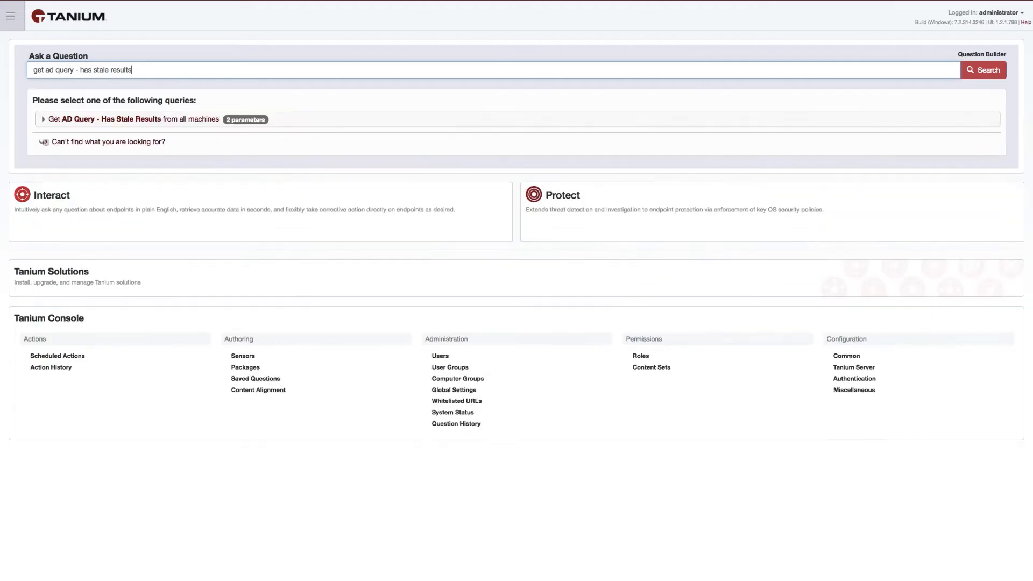
Run the "AD Query - Has Stale Results" query with AD Data Type Computer and Hours Old 4
{"action": "left_click", "coordinate": [42, 119]}
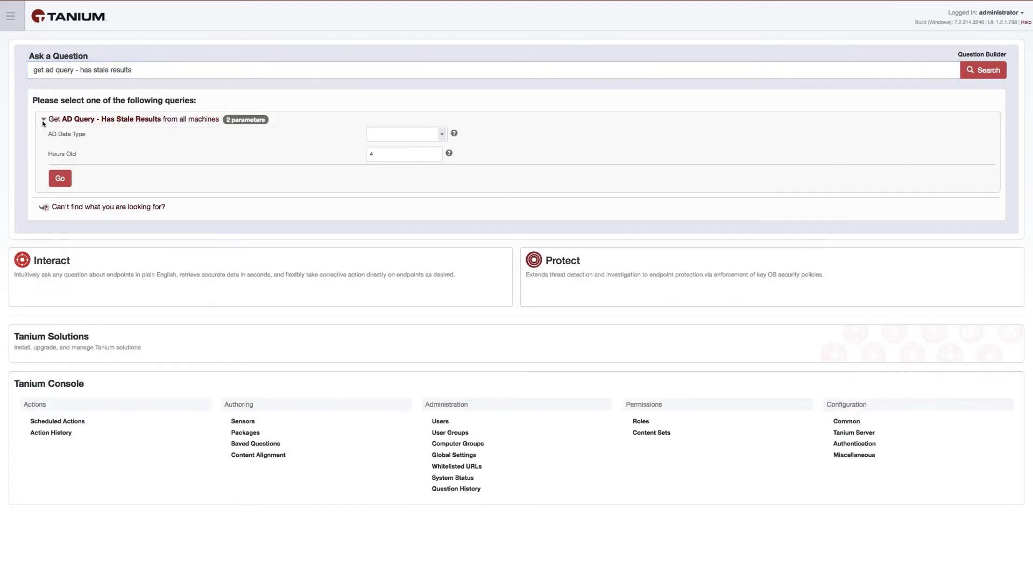
{"action": "left_click", "coordinate": [442, 135]}
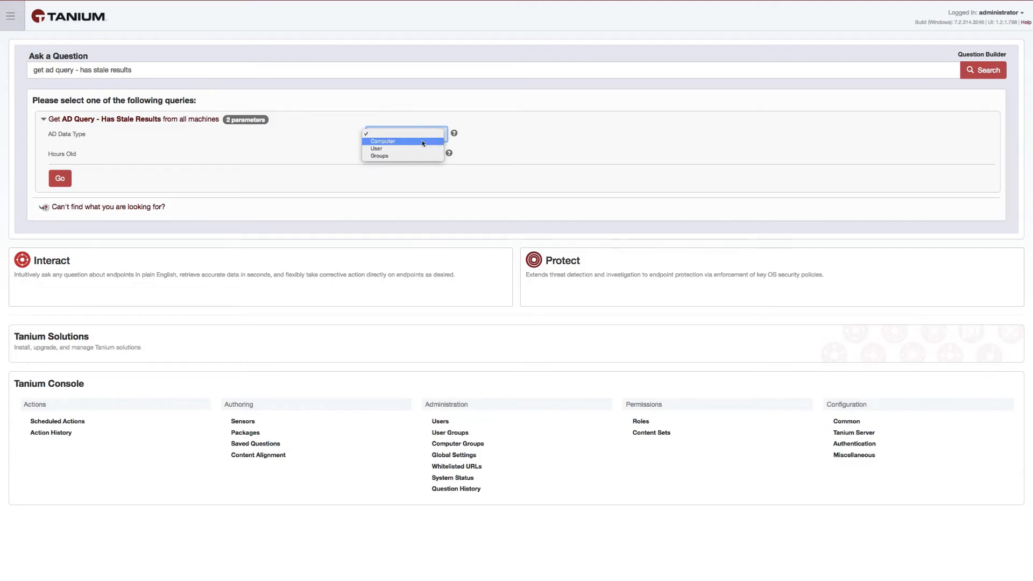
{"action": "left_click", "coordinate": [420, 142]}
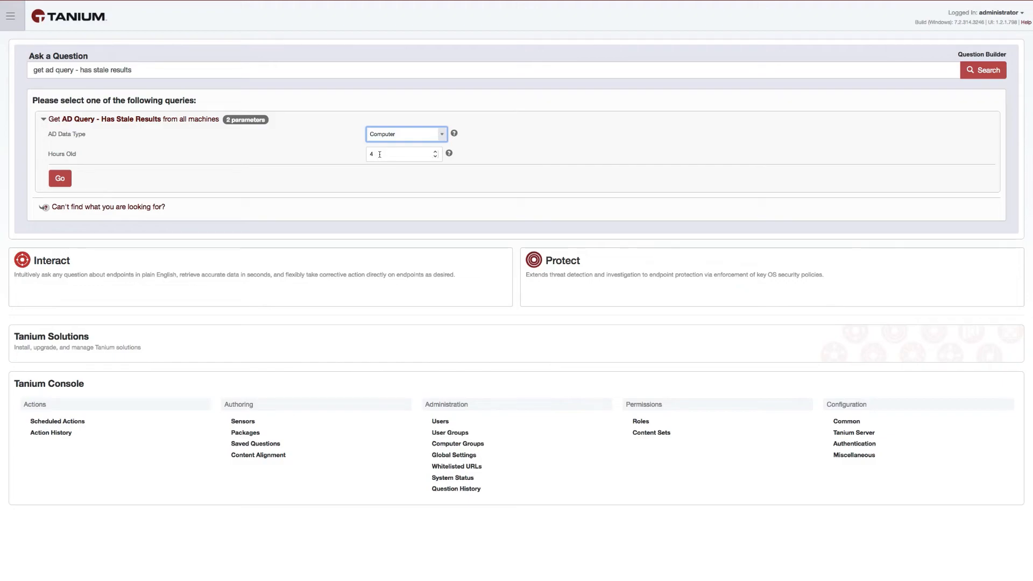
{"action": "left_click", "coordinate": [59, 178]}
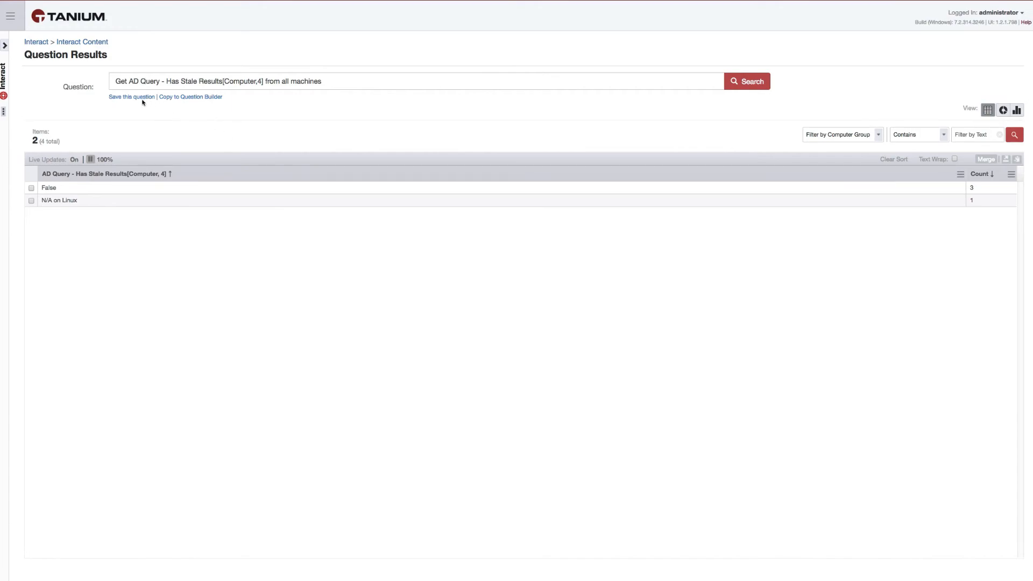
Select the False entry in the stale results question
{"action": "left_click", "coordinate": [31, 188]}
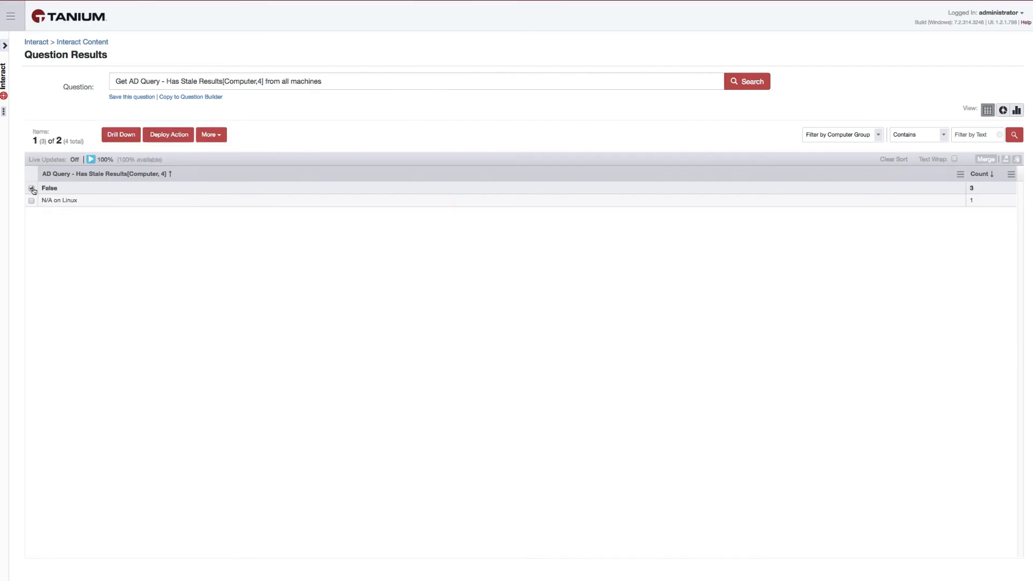